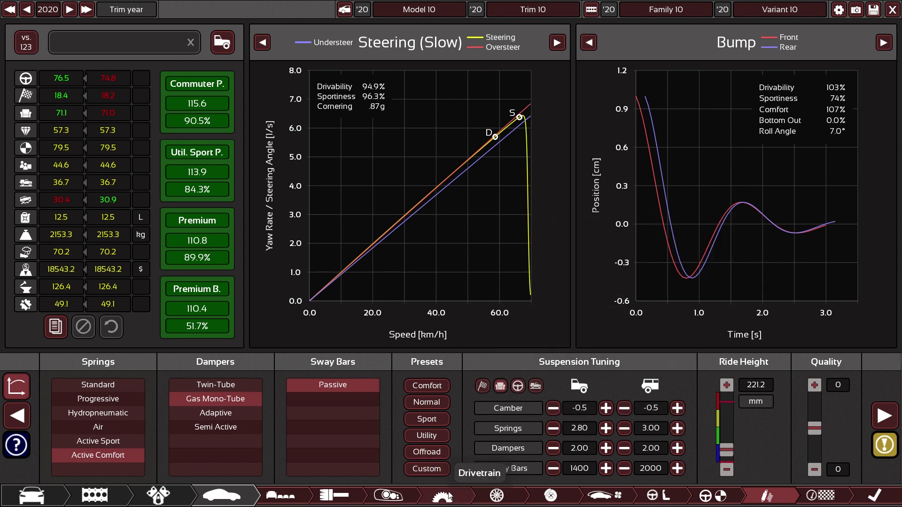
Show suspension tuning: Active Comfort springs, Gas Mono-Tube dampers, Passive sway bars, 221.2 mm ride height.
left_click(495, 494)
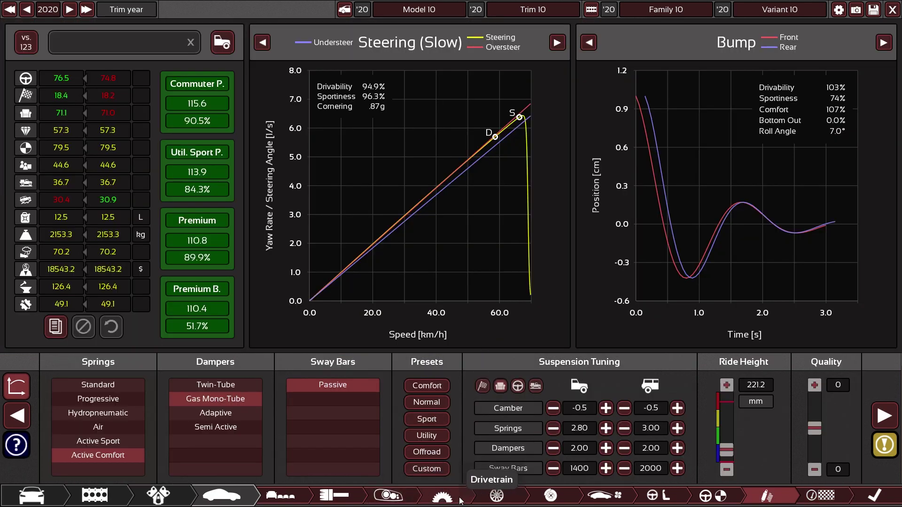
Bring up the wheels and tyres page and try a 225 front tyre width.
left_click(497, 496)
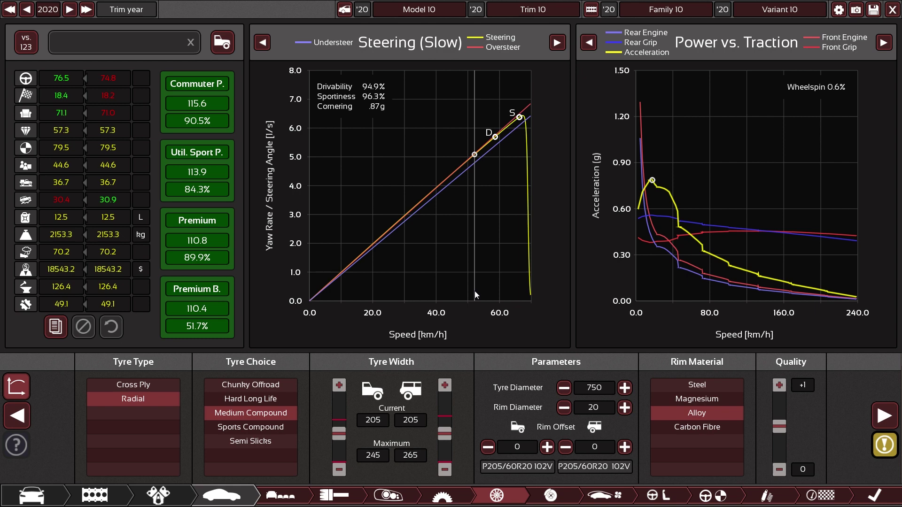
mouse_move(339, 431)
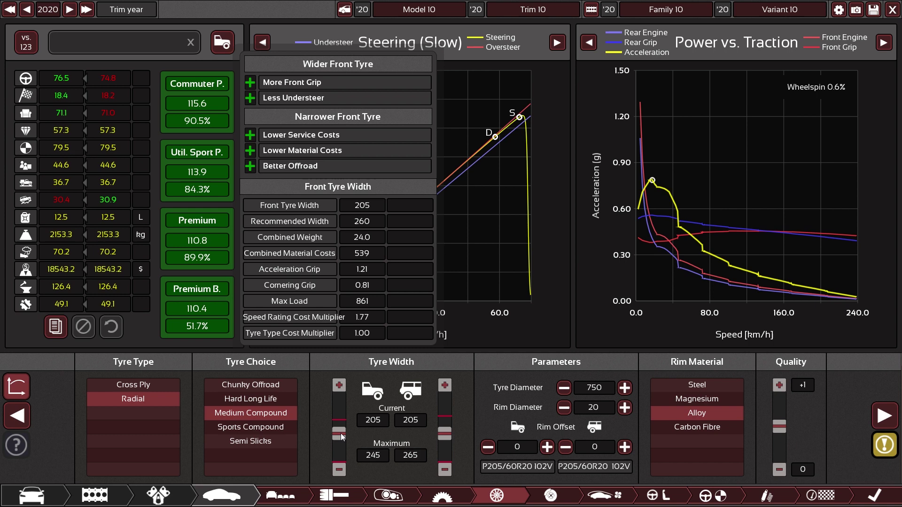
scroll(341, 436, "up", 4)
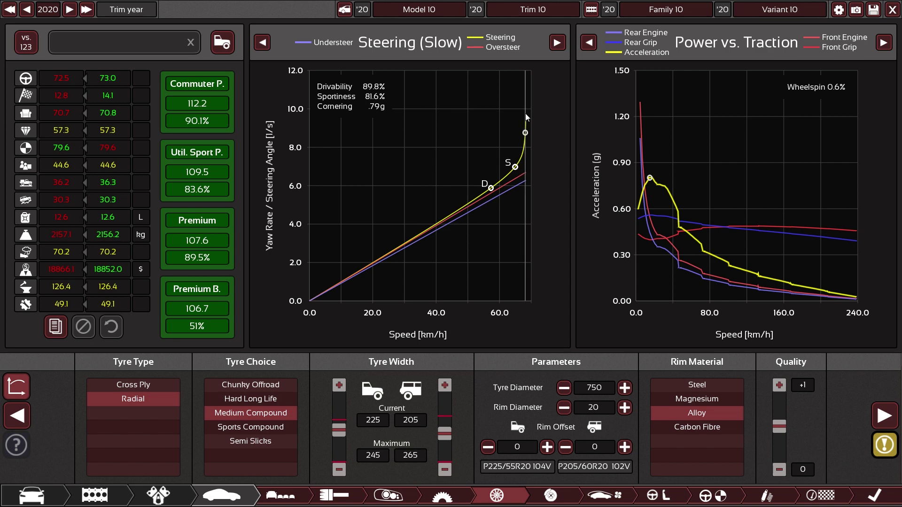
mouse_move(888, 447)
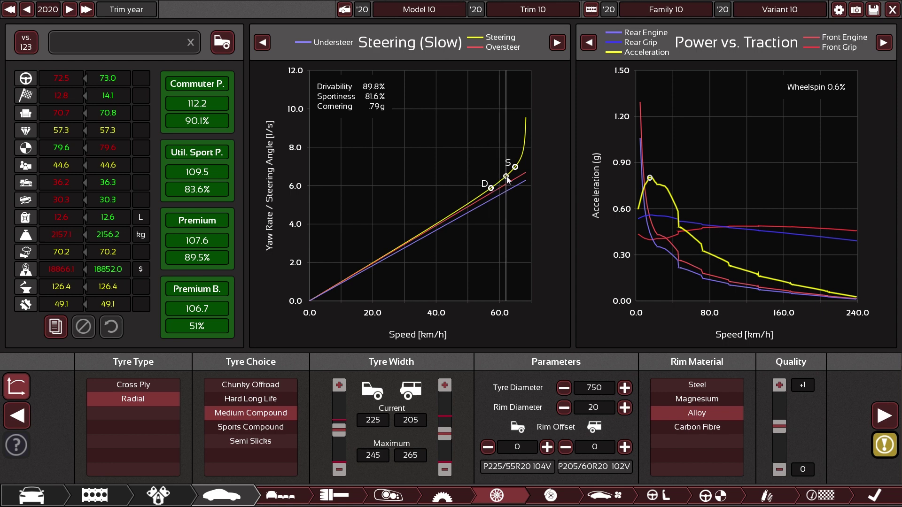
Revert the front tyres to 205, then trial a 175 rear width and undo it.
key("ctrl+z")
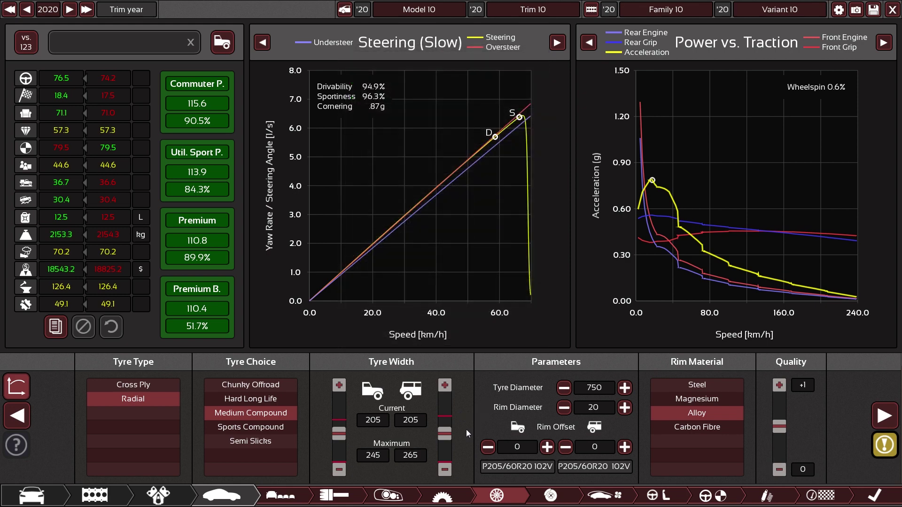
left_click_drag(443, 429, 442, 434)
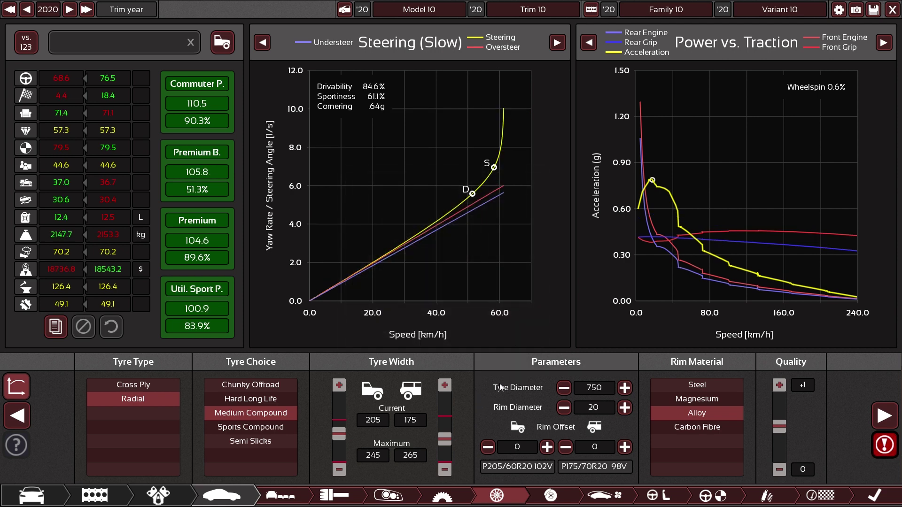
key("ctrl+z")
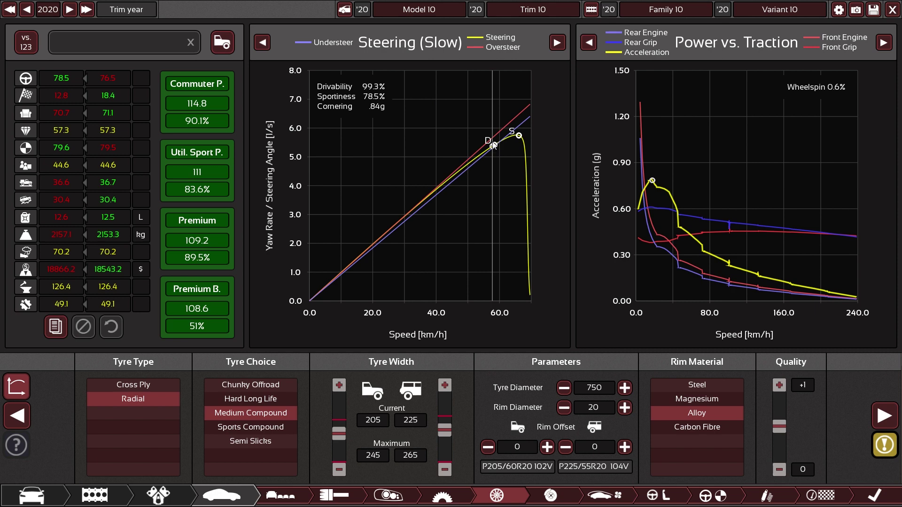
Apply the Normal preset: -0.5 camber, 3.20/3.60 springs, 2.40 dampers, 3000/2800 sway bars.
key("Tab")
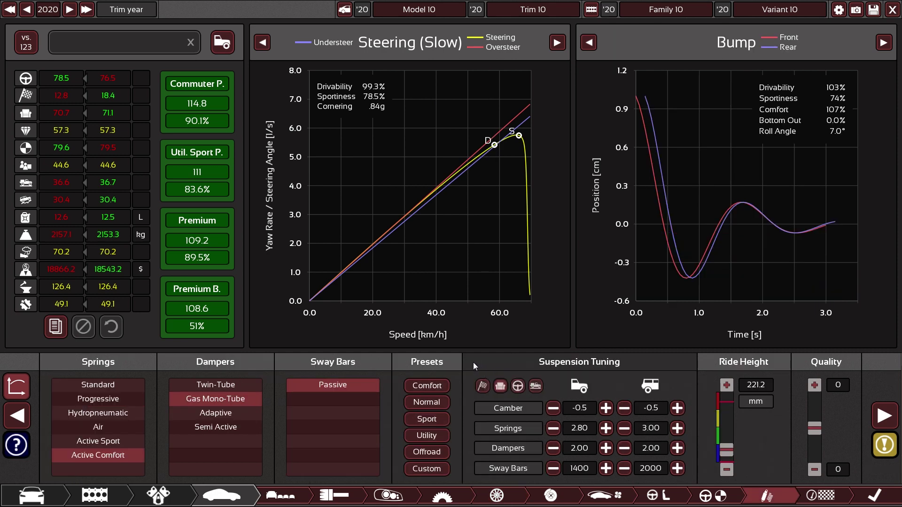
left_click(440, 404)
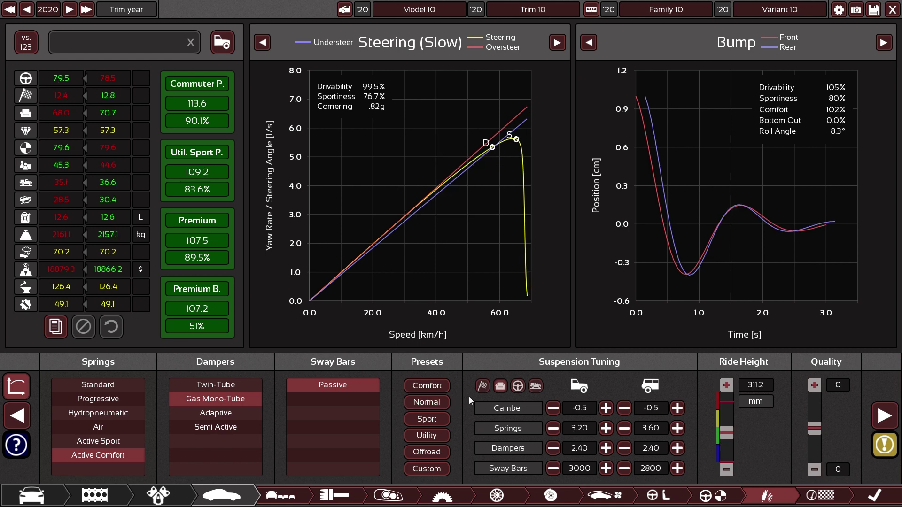
key("Tab")
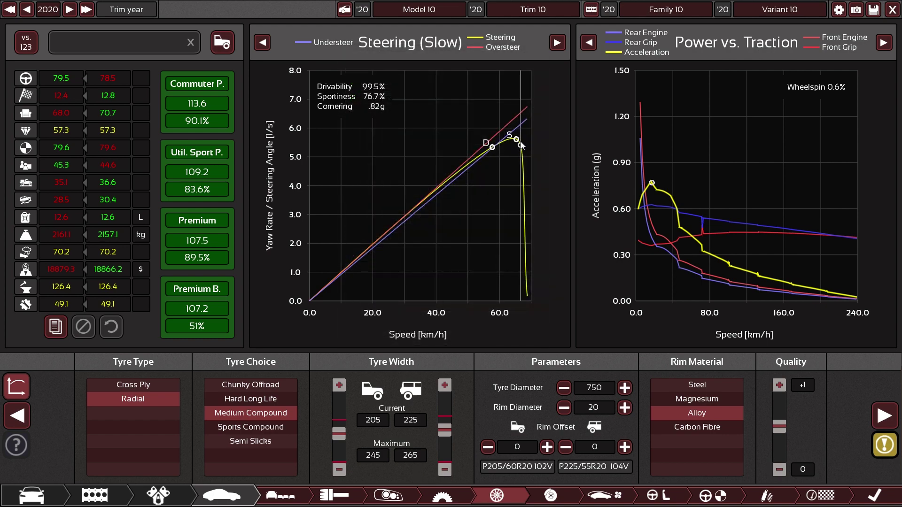
left_click(766, 496)
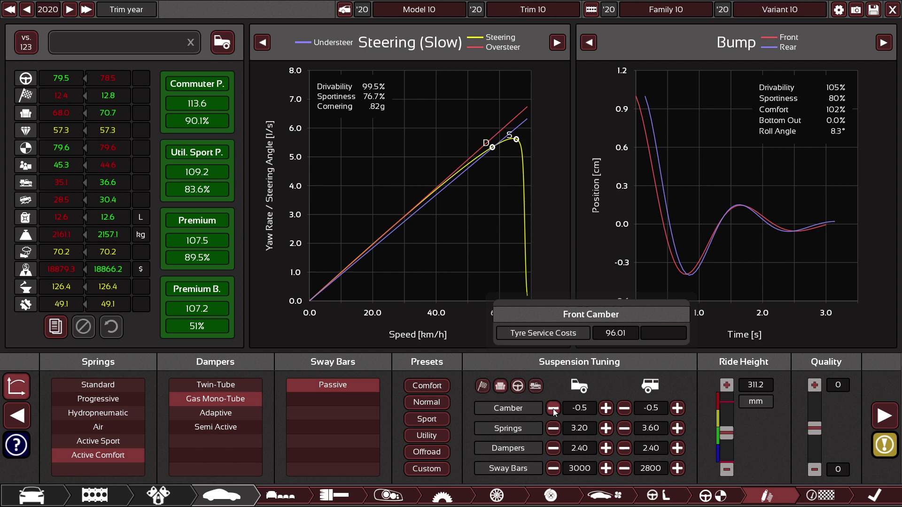
Push the front camber negative to -3.0.
left_click(553, 408)
left_click(553, 409)
left_click(554, 409)
left_click(553, 409)
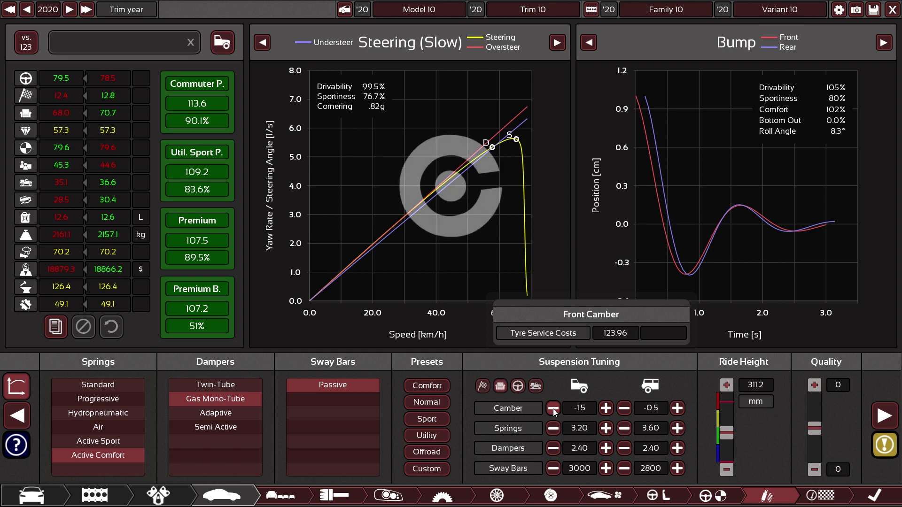
left_click(553, 409)
left_click(554, 408)
left_click(554, 409)
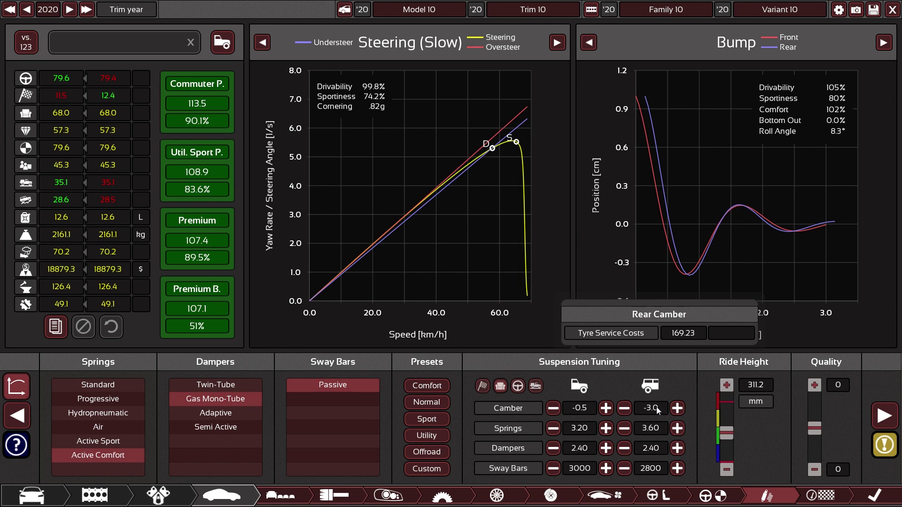
Reset the rear camber and settle on -0.4 front and -1.6 rear.
left_click_drag(656, 407, 693, 406)
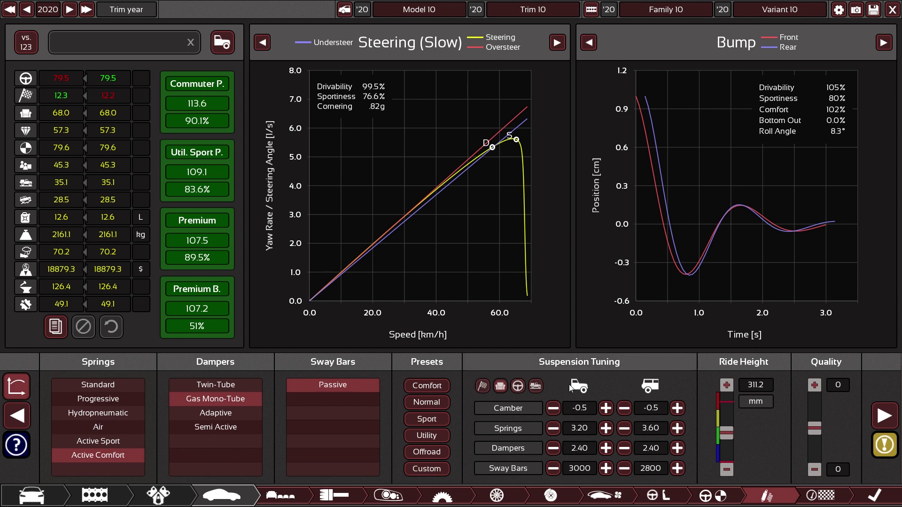
mouse_move(585, 413)
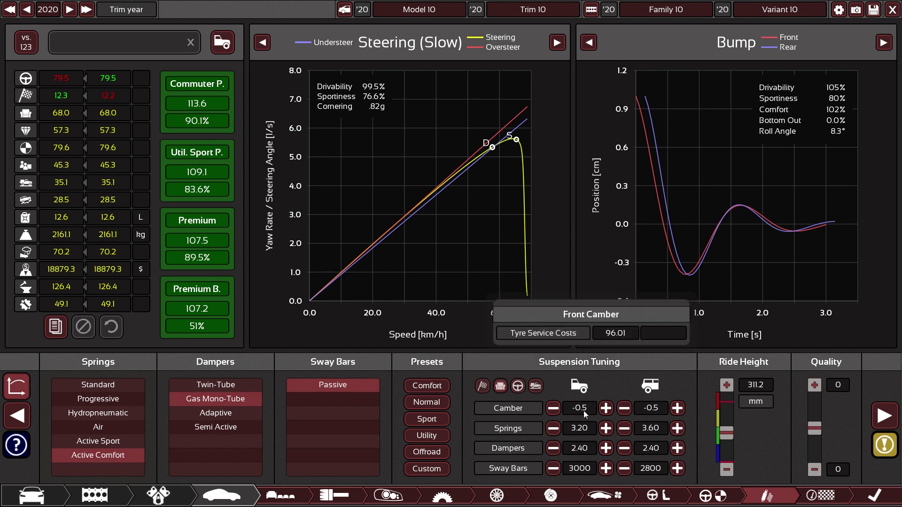
left_click_drag(579, 411, 564, 409)
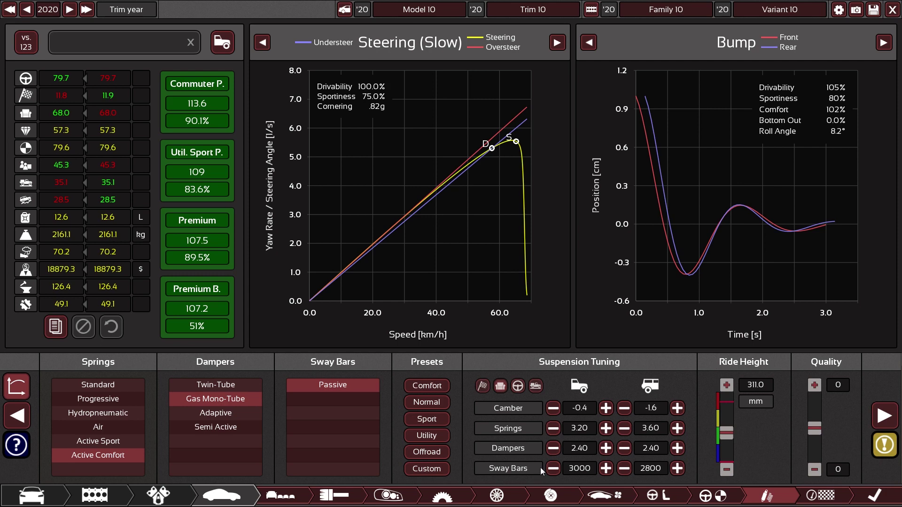
Adjust the sway bars to 4000 front and 3800 rear, reducing roll to 6.7°.
left_click(552, 468)
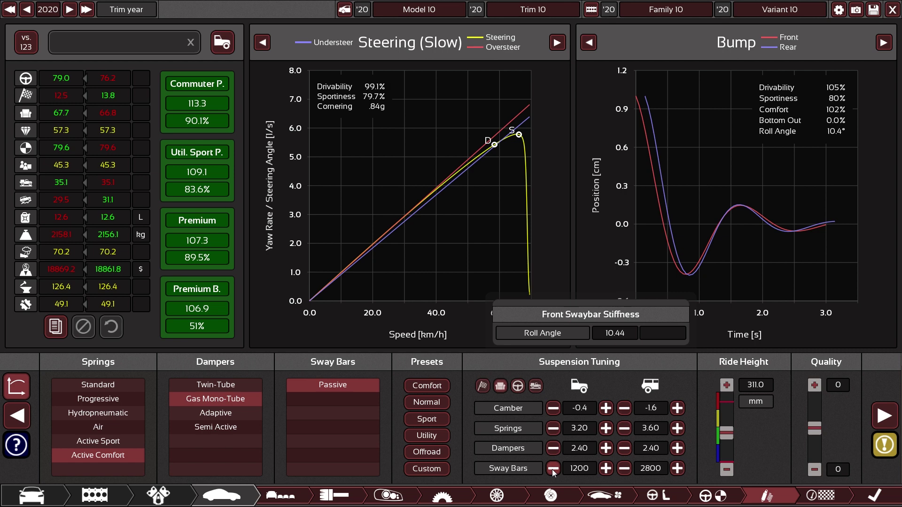
left_click(605, 468)
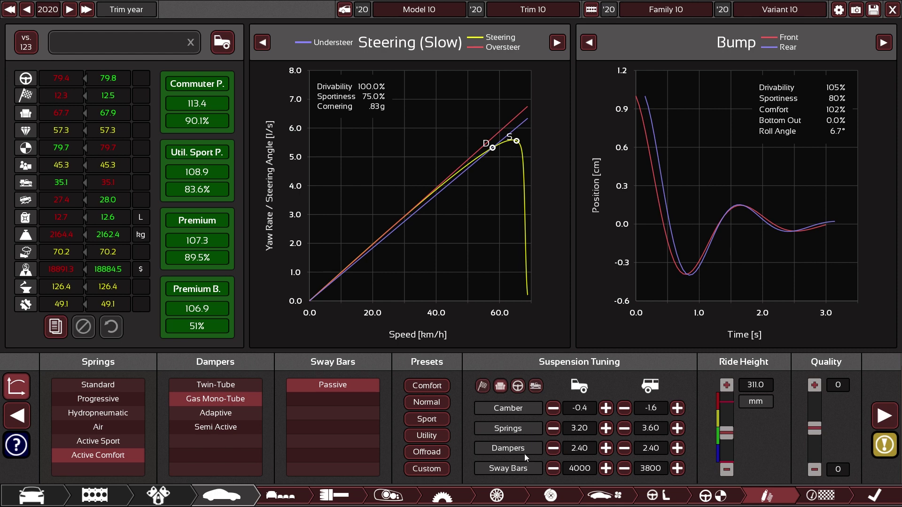
mouse_move(554, 429)
Try 7.60 front springs, then soften them to 1.20 and display the Hints.
left_click(605, 428)
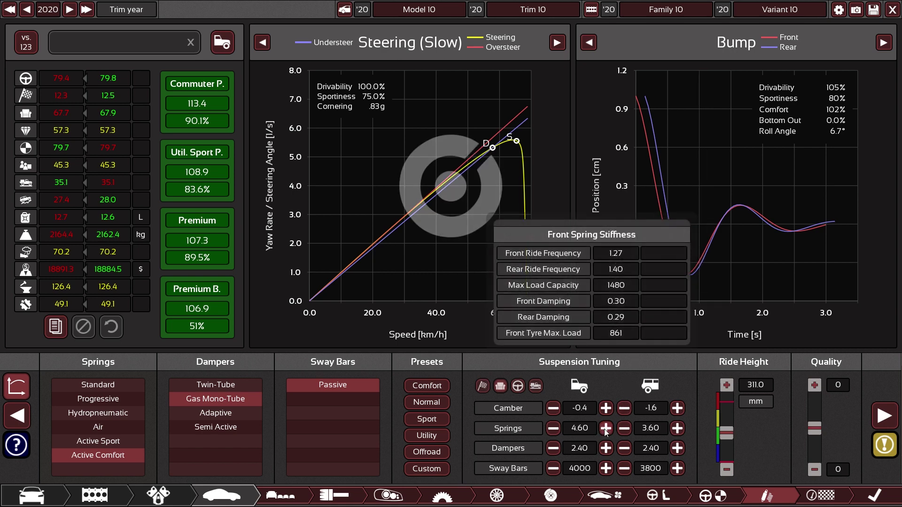
left_click(605, 428)
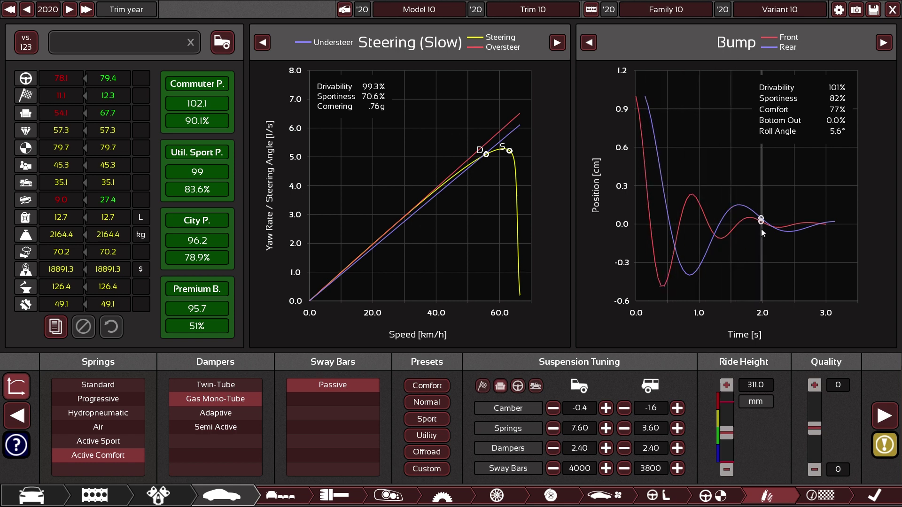
left_click(555, 428)
left_click(554, 428)
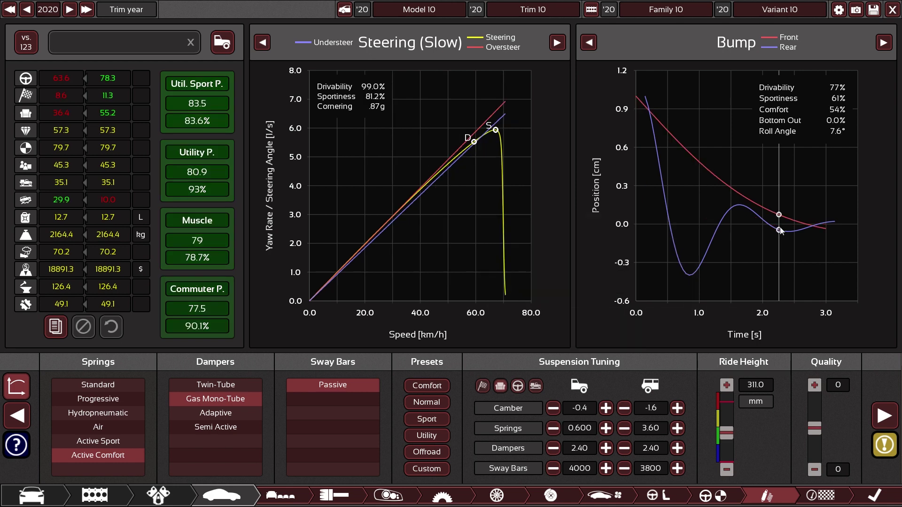
left_click(606, 428)
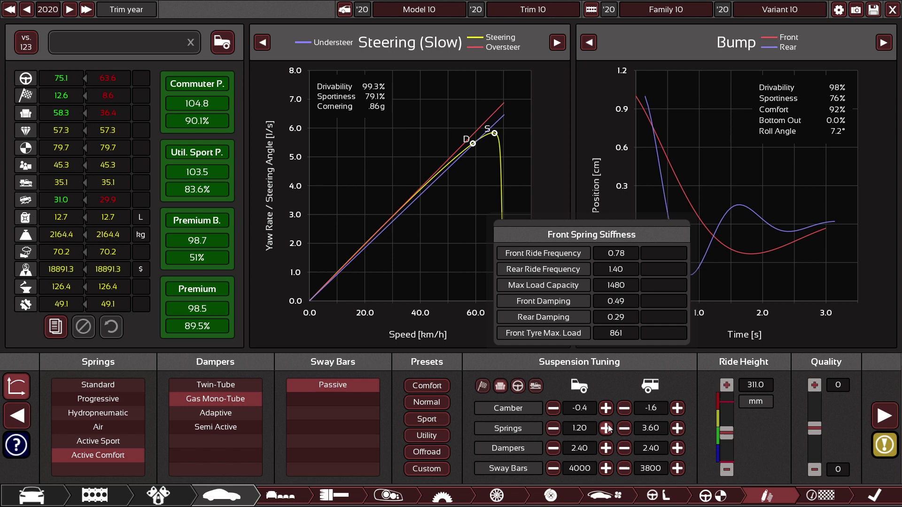
mouse_move(18, 448)
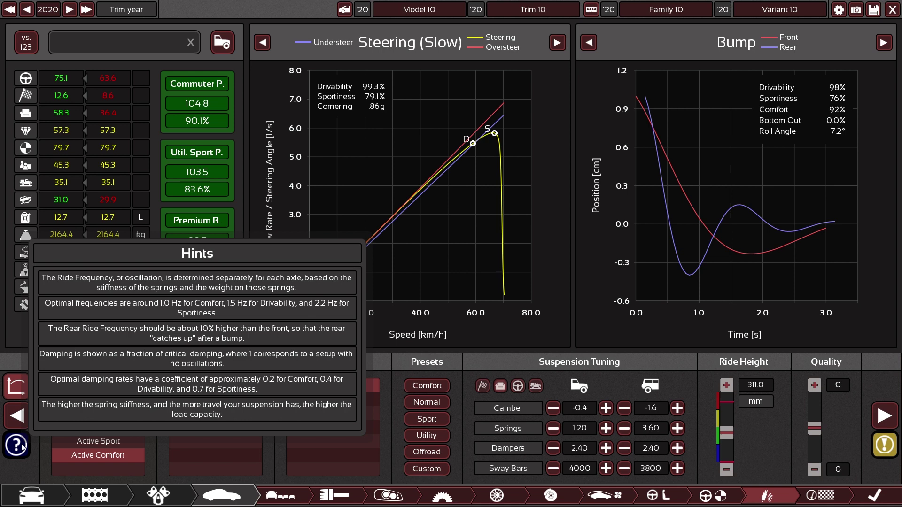
left_click(606, 428)
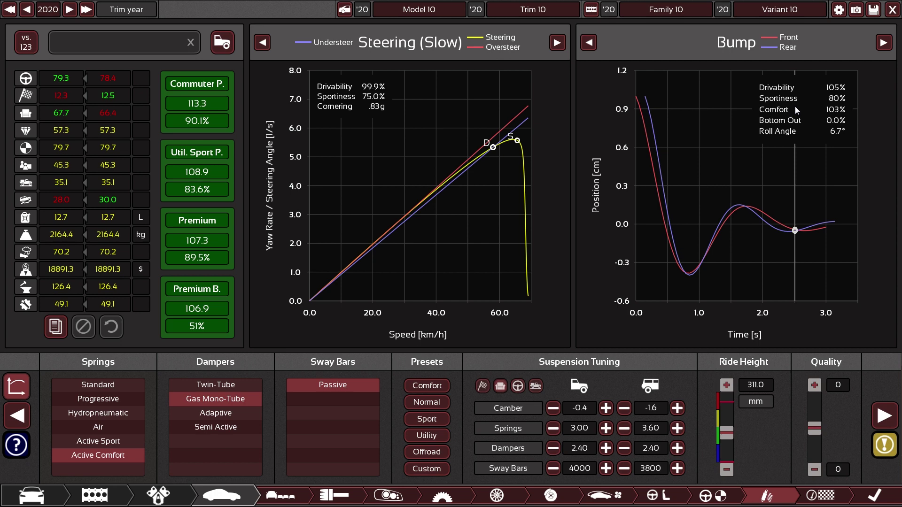
mouse_move(580, 449)
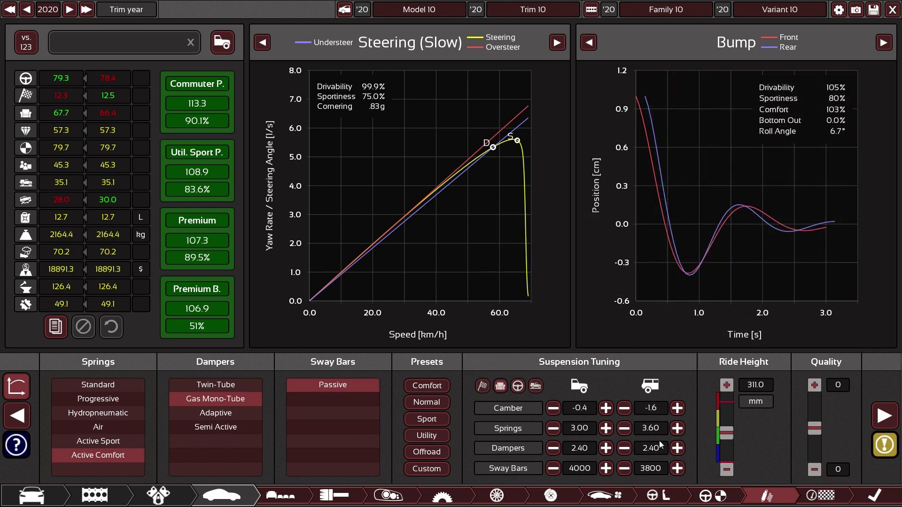
Stiffen the dampers to 7.80 front and 3.20 rear.
scroll(656, 448, "up", 6)
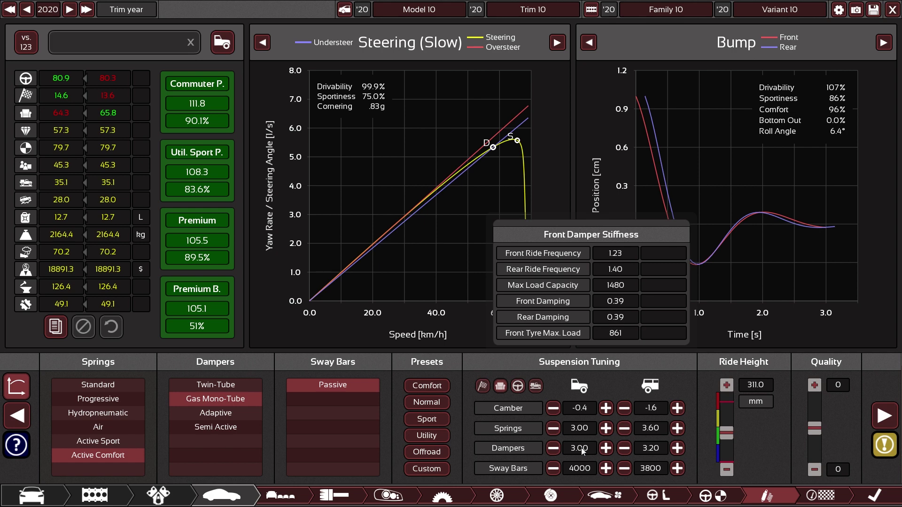
left_click(606, 448)
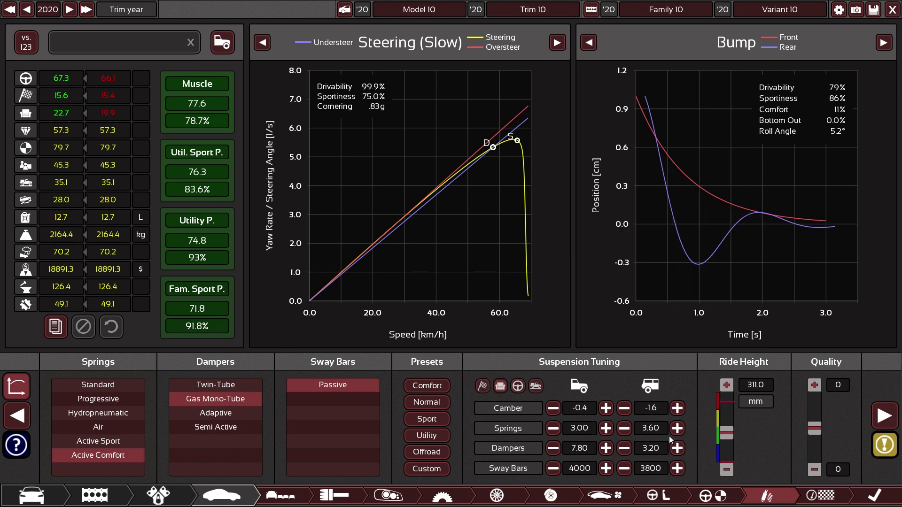
Apply the Comfort preset for 2.60/2.80 dampers and raise the front springs to 7.00.
left_click(427, 386)
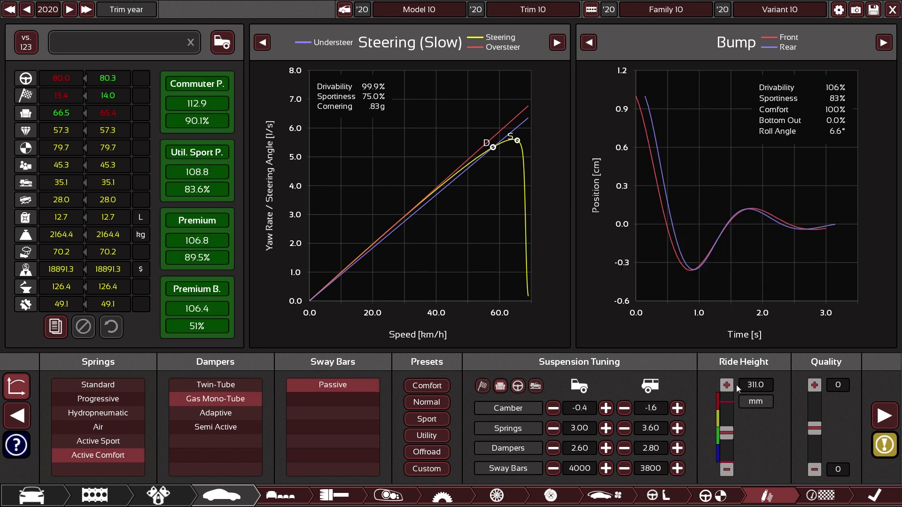
left_click(606, 428)
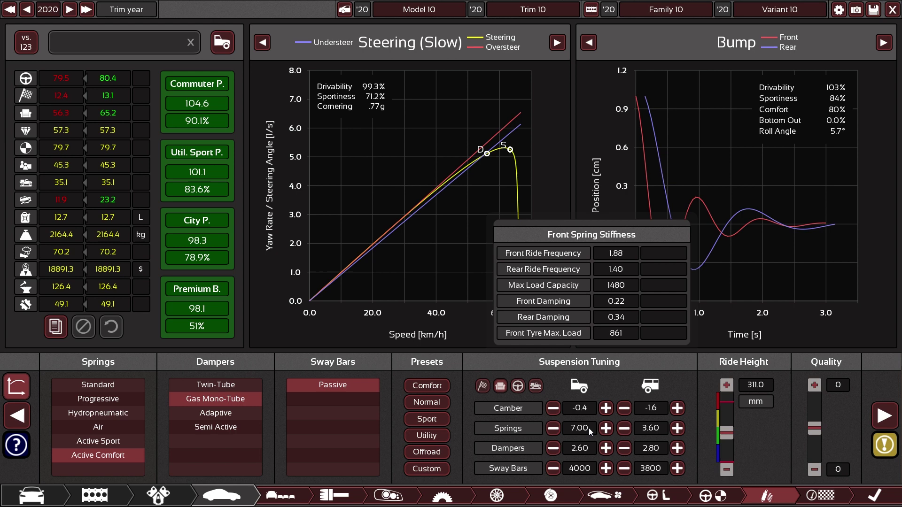
Return the front springs to 3.00 and set the ride height to 287.0 mm.
scroll(588, 428, "down", 4)
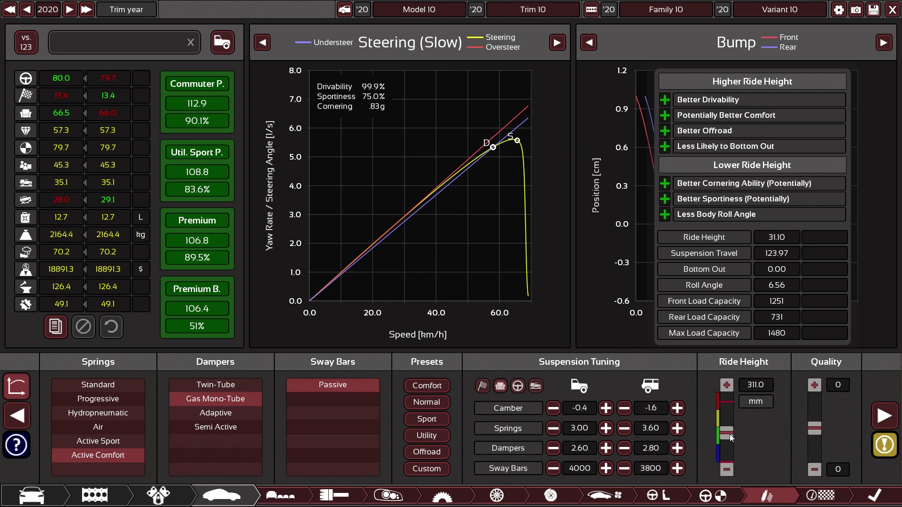
left_click(726, 433)
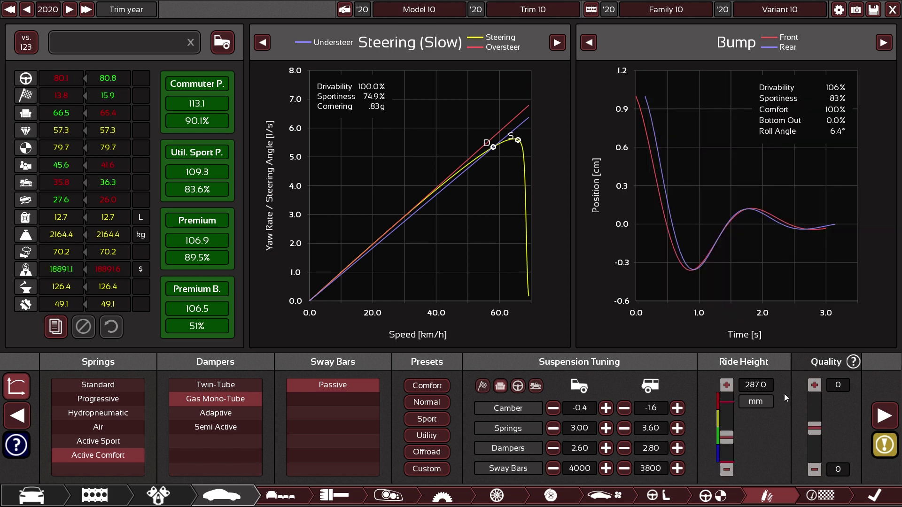
Make front and rear suspension Solid Axle Coil, raising ride height to 341.0 mm, then return to suspension tuning.
mouse_move(732, 401)
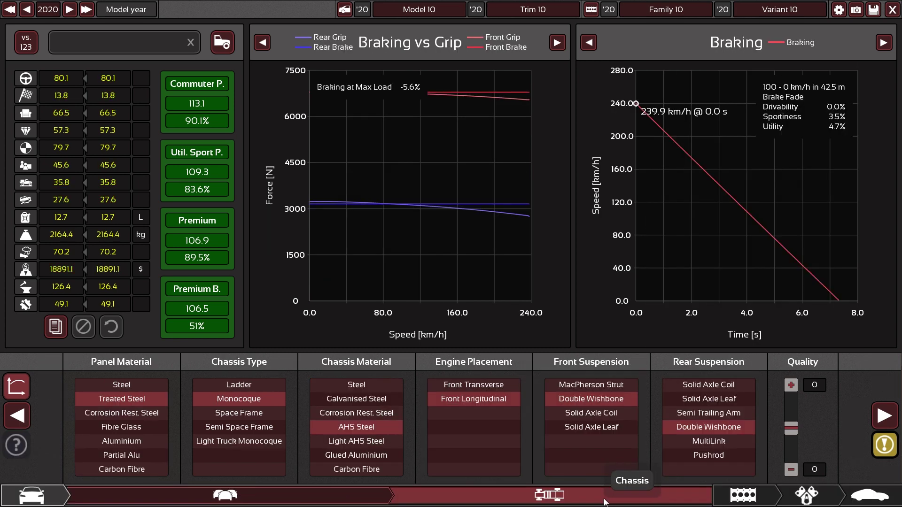
mouse_move(642, 362)
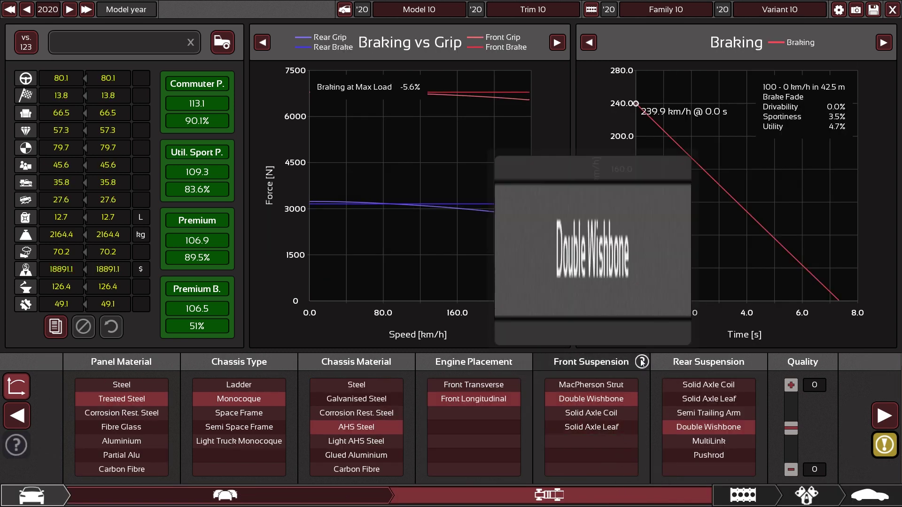
mouse_move(700, 429)
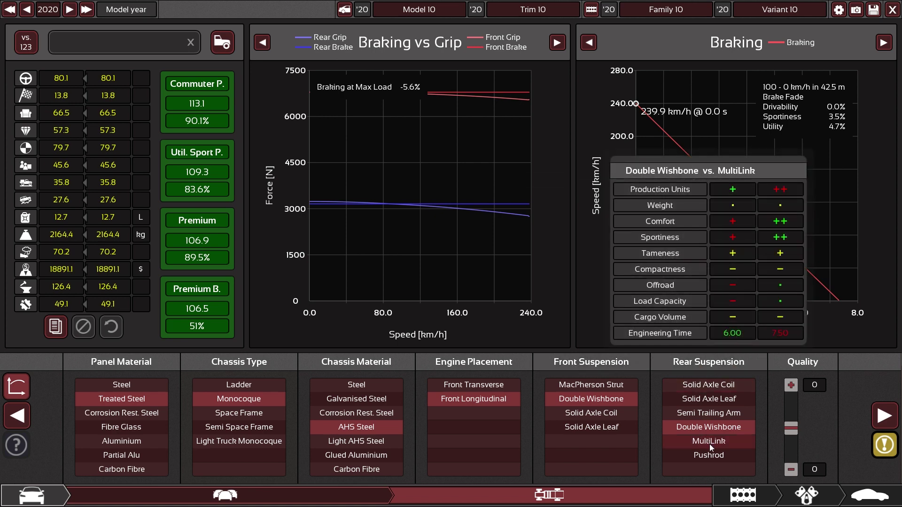
mouse_move(712, 460)
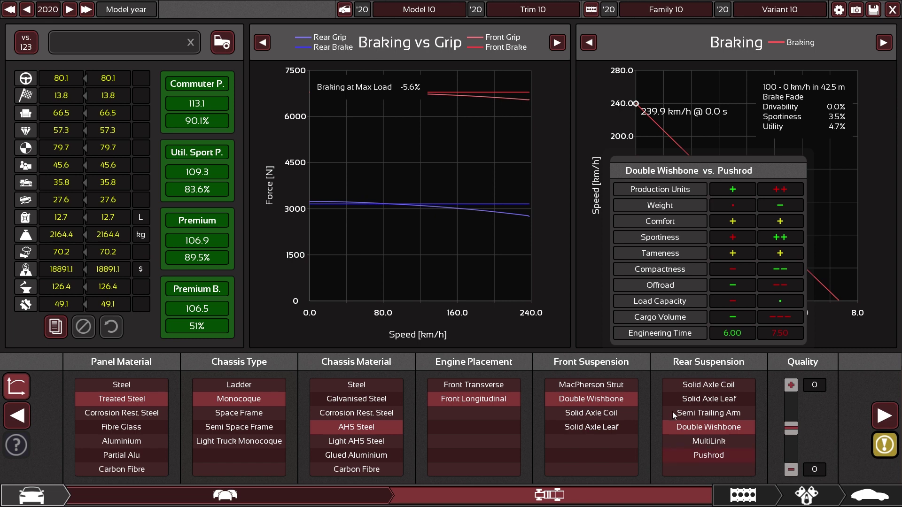
mouse_move(695, 405)
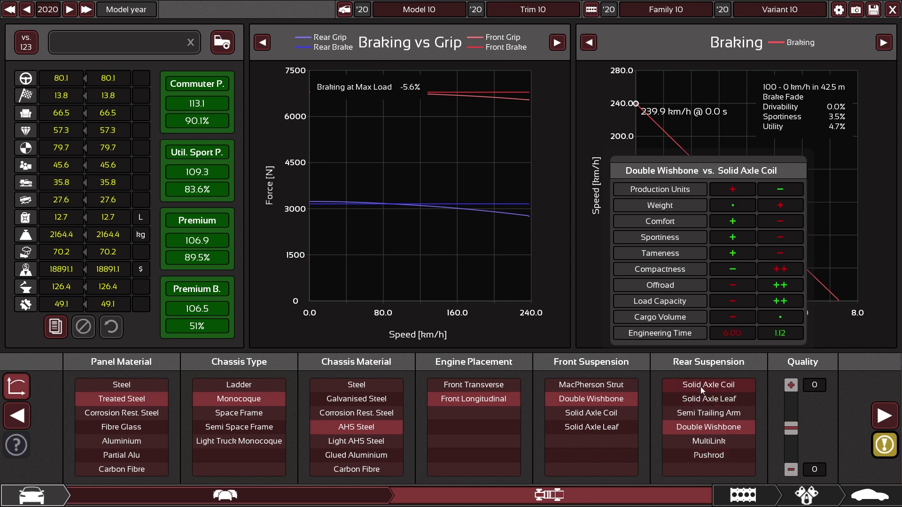
mouse_move(708, 387)
left_click(607, 415)
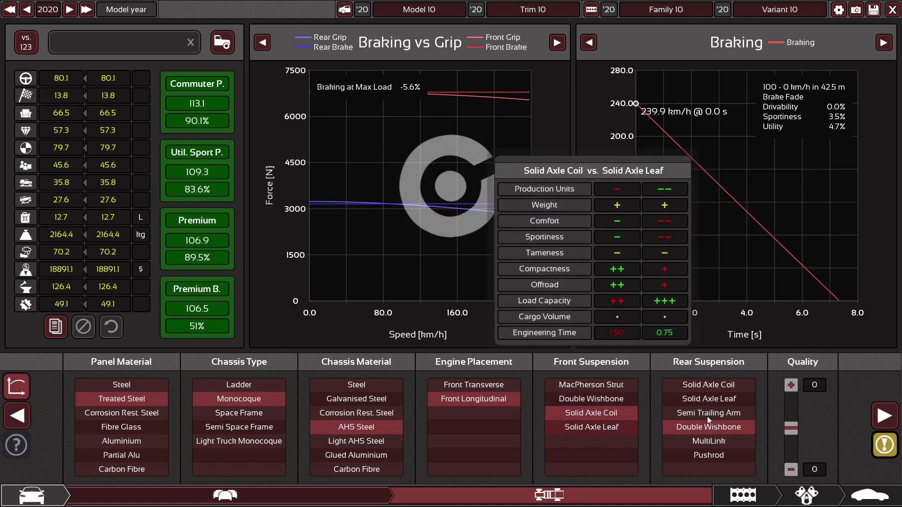
left_click(708, 385)
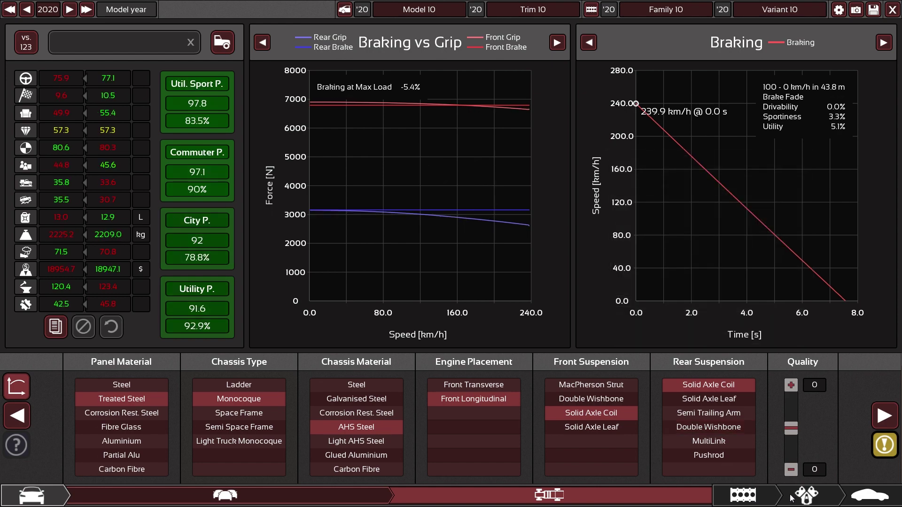
left_click(819, 500)
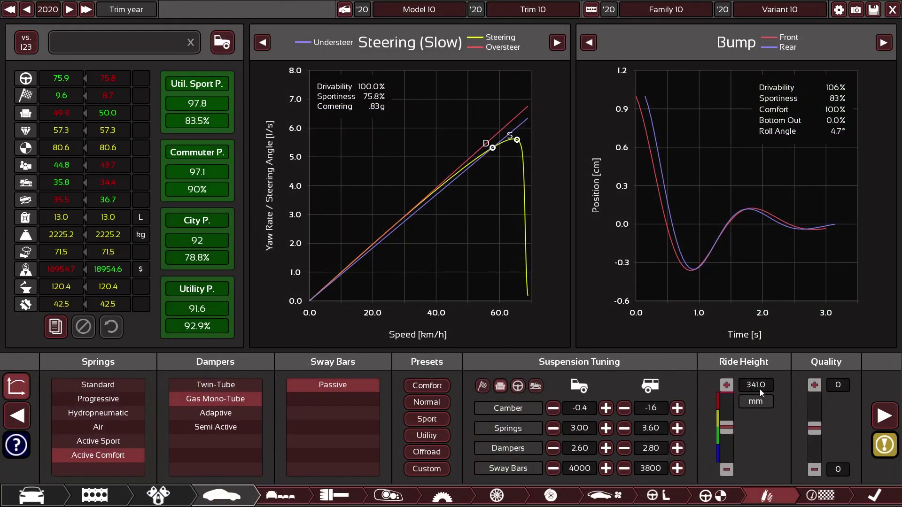
Lower the Ride Height slider from 491.0 to 257.0 mm, giving a 6.1° roll angle.
scroll(734, 431, "up", 3)
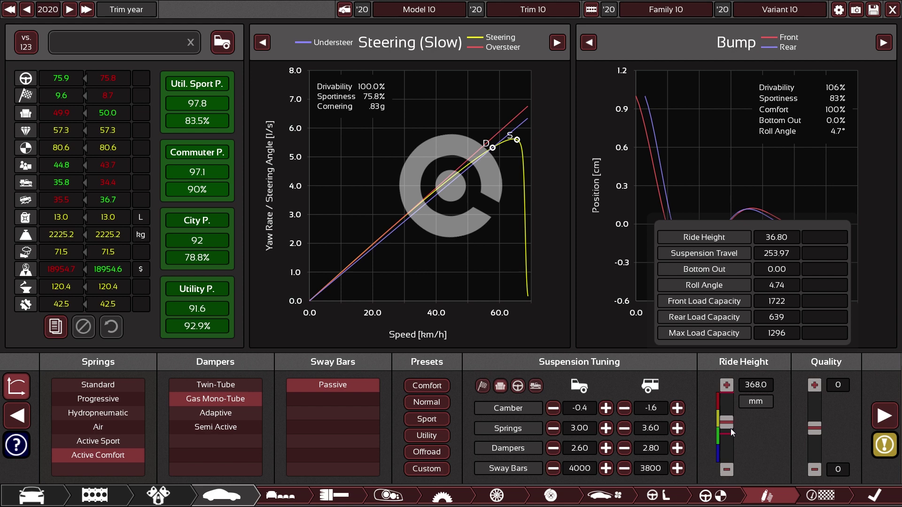
scroll(725, 410, "up", 10)
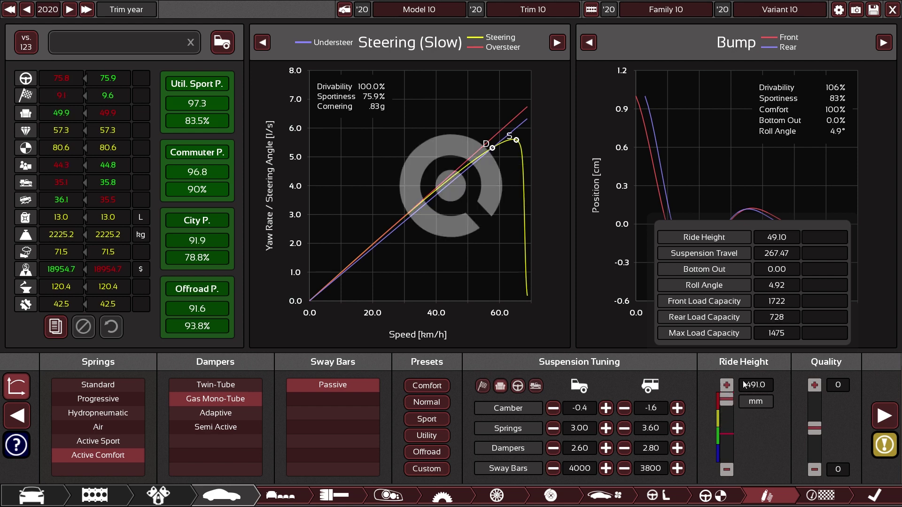
mouse_move(723, 408)
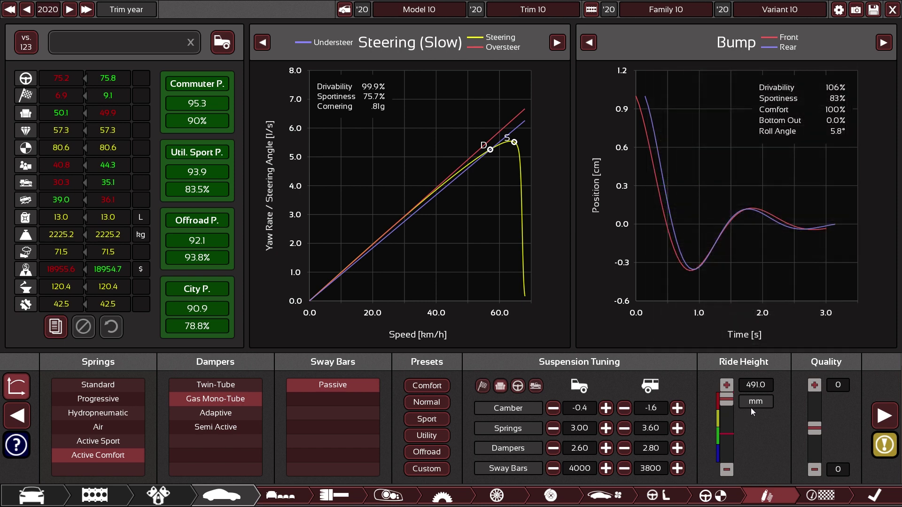
left_click_drag(730, 408, 727, 443)
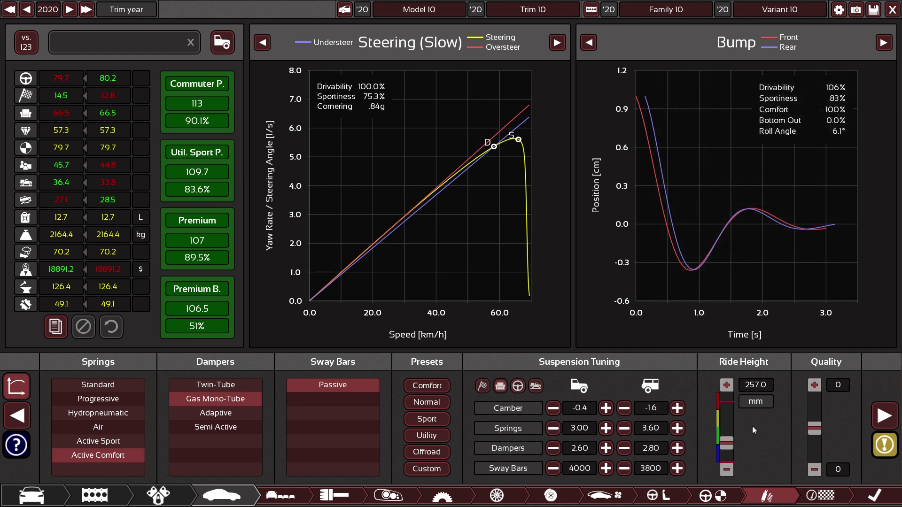
Choose Standard springs and Offroad sway bars, leaving 101% comfort and a 6.3° roll angle.
left_click(106, 384)
mouse_move(338, 410)
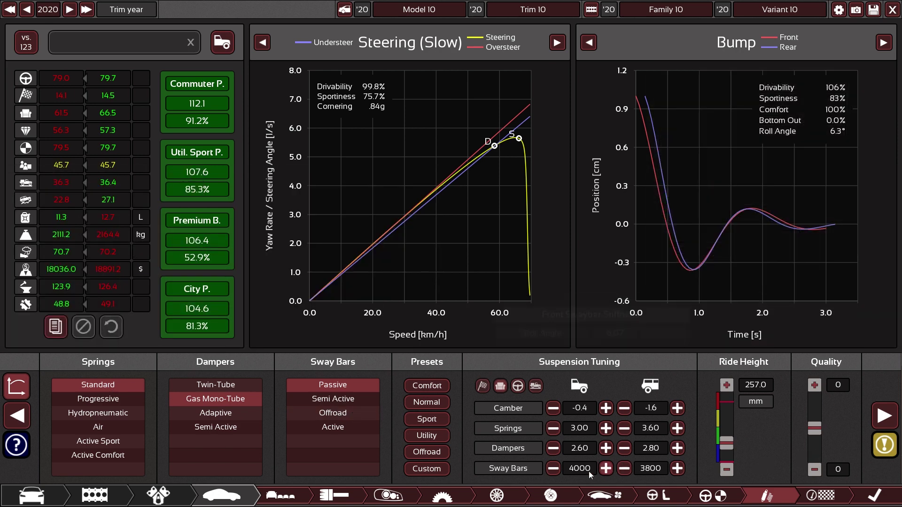
left_click(353, 412)
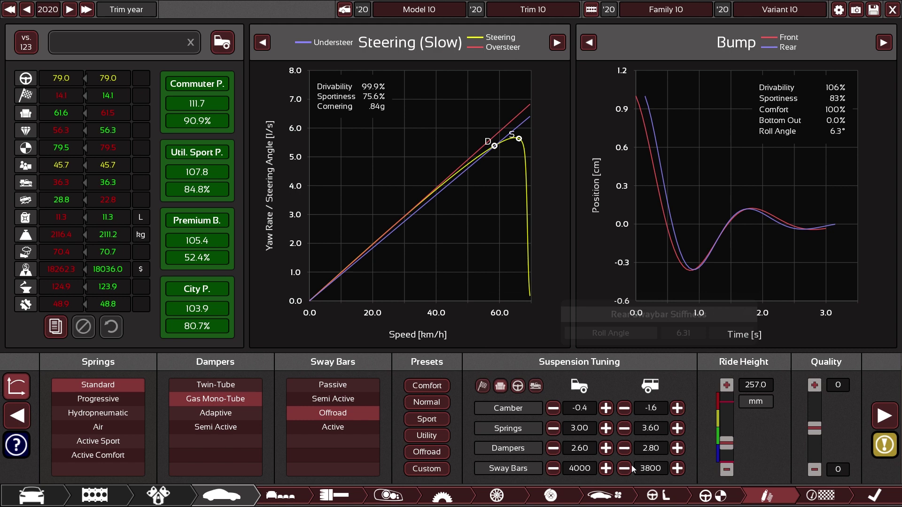
mouse_move(381, 412)
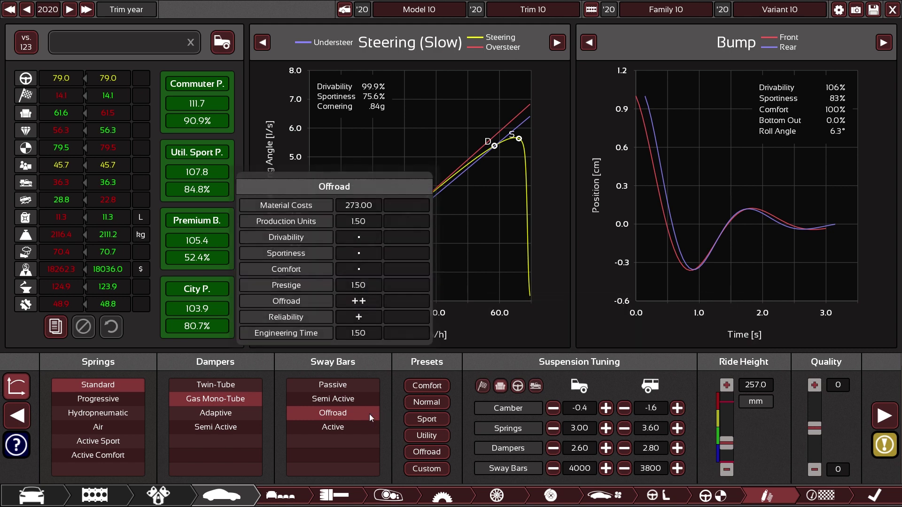
left_click(360, 415)
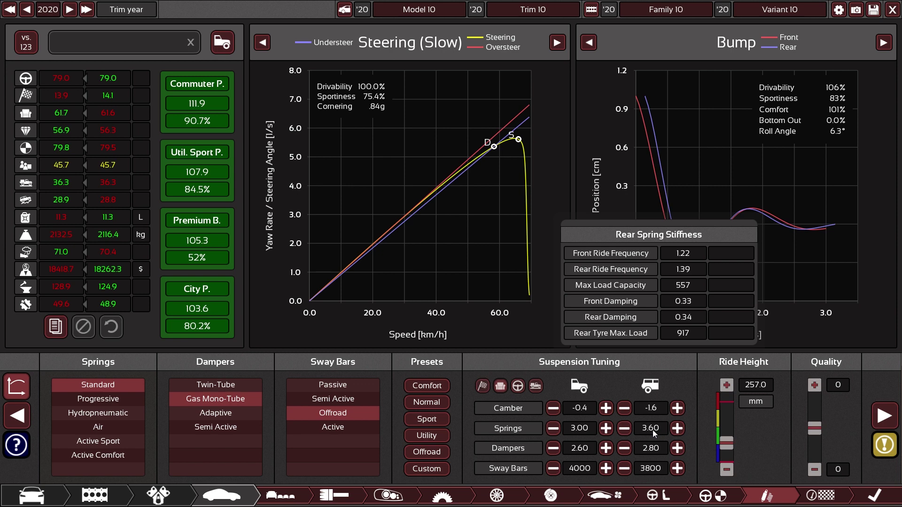
mouse_move(578, 430)
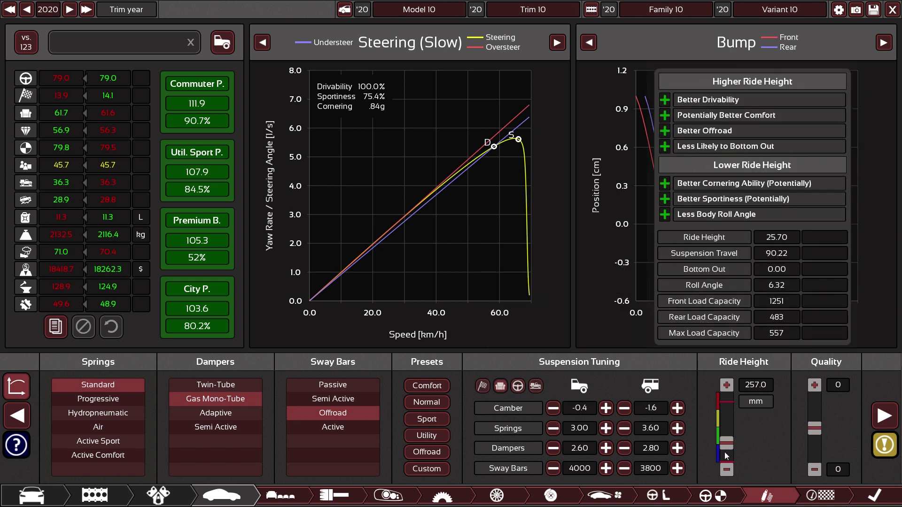
mouse_move(661, 427)
left_click(677, 428)
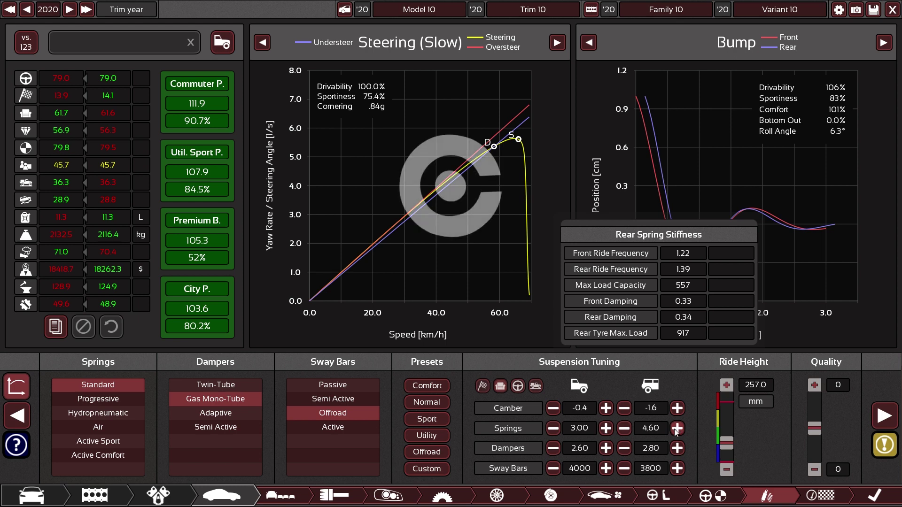
mouse_move(728, 440)
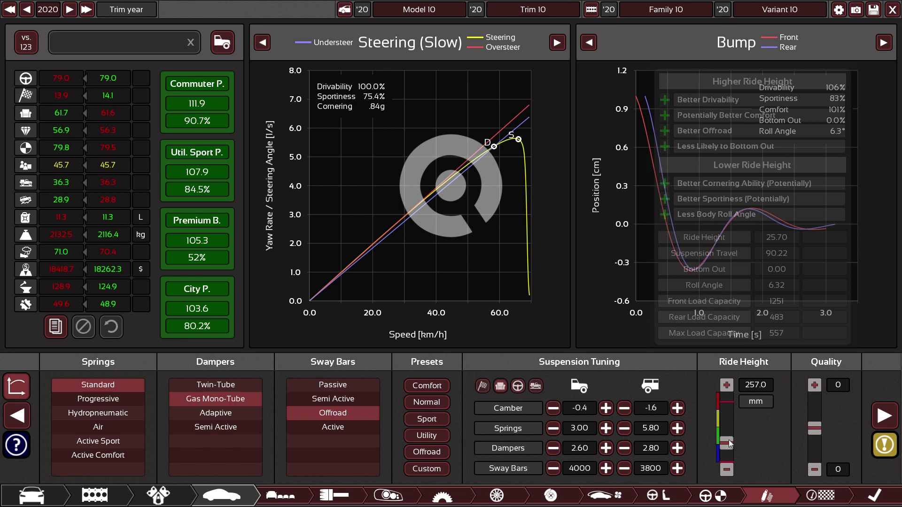
left_click(729, 406)
mouse_move(677, 428)
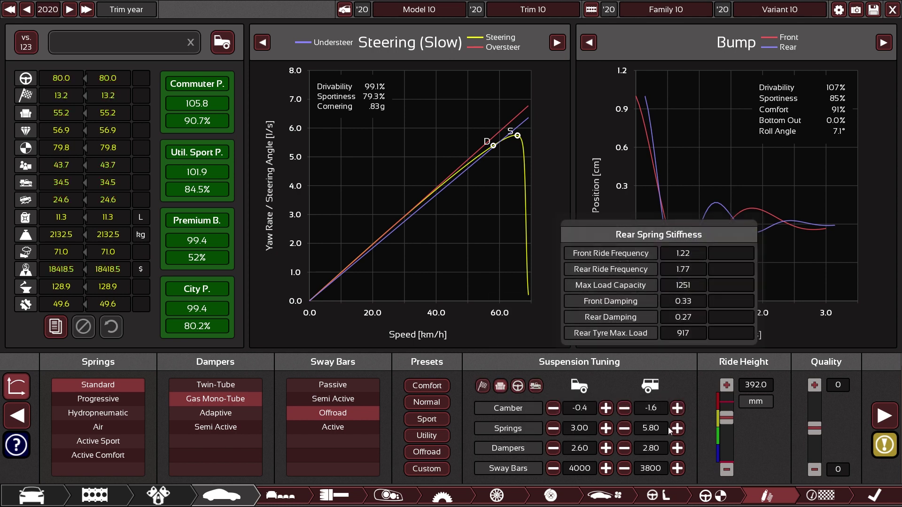
scroll(668, 427, "down", 11)
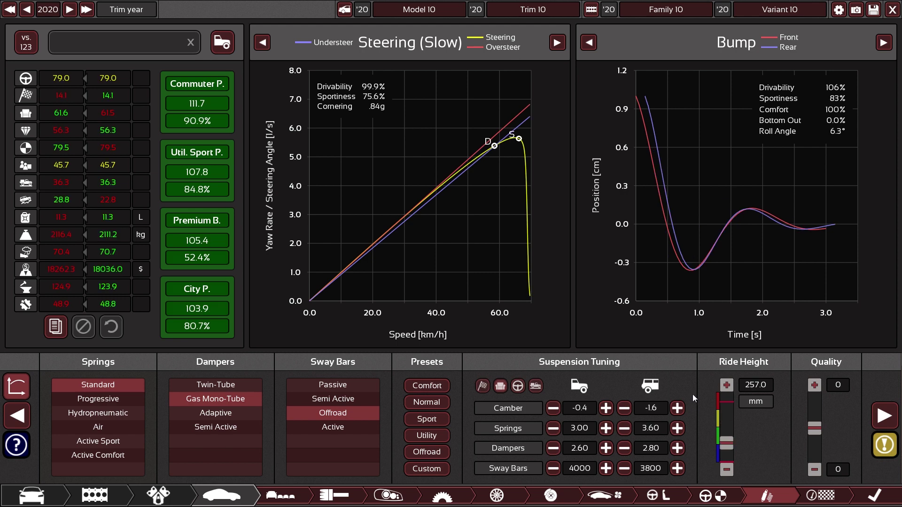